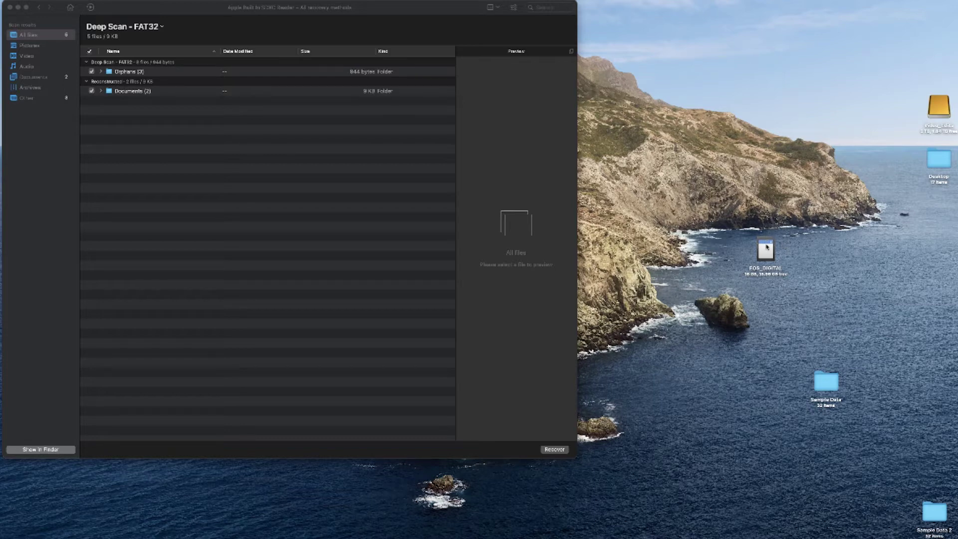
Bring the FAT32 deep scan results forward to reveal the Documents folder's two plist files
click(767, 247)
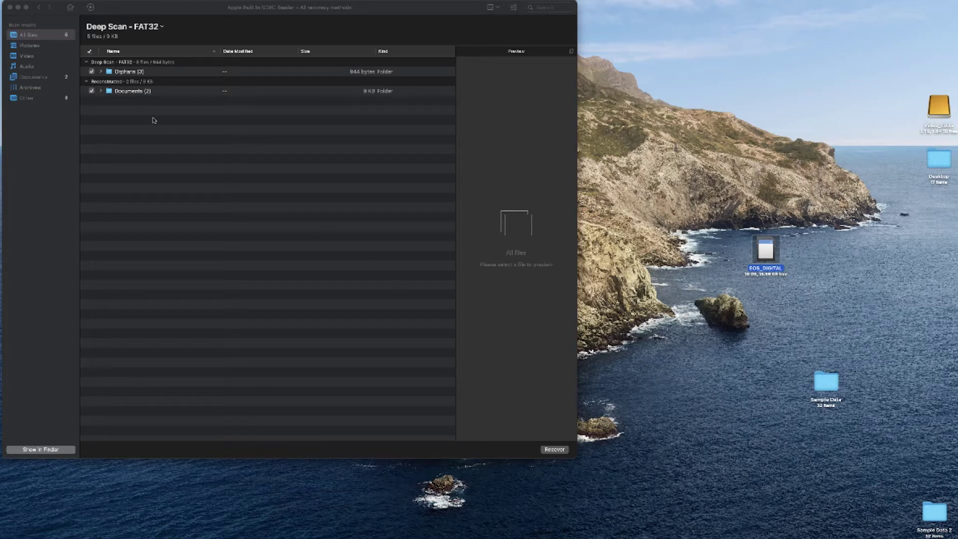
Expand Documents and Orphans, showing only file000000.plist and file000001.plist at 4 KB each
click(102, 92)
click(101, 91)
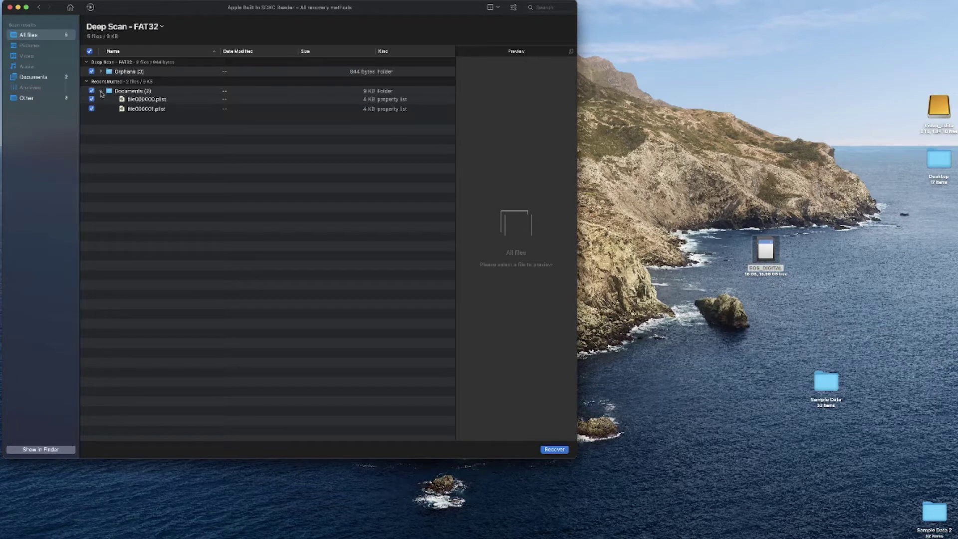
click(101, 72)
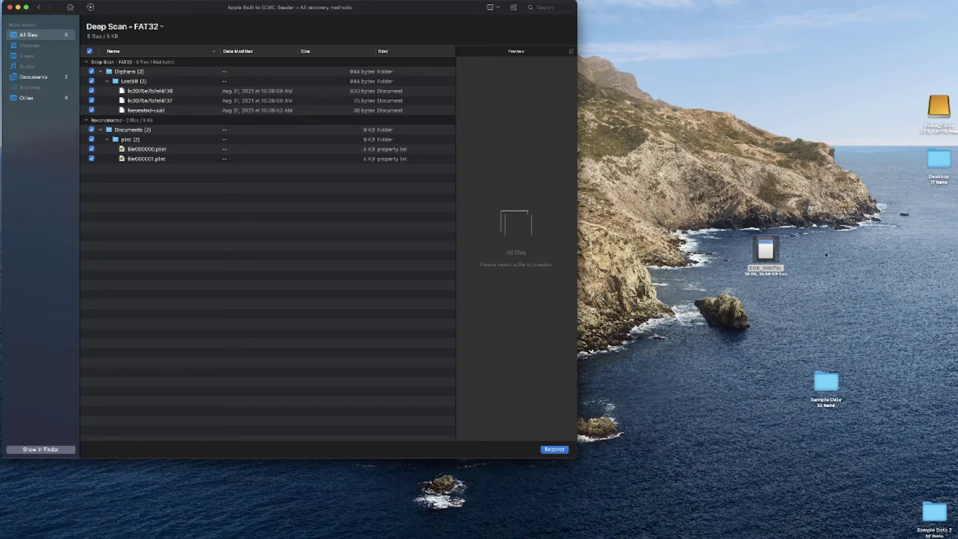
click(782, 268)
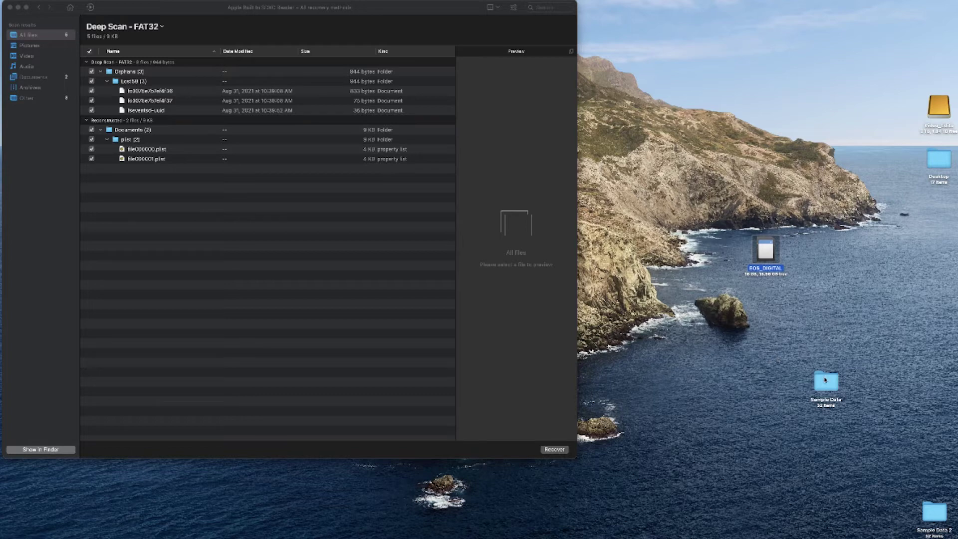
Open Sample Data, select all 32 pictures, close it, and move the folder to the lower right
double_click(824, 380)
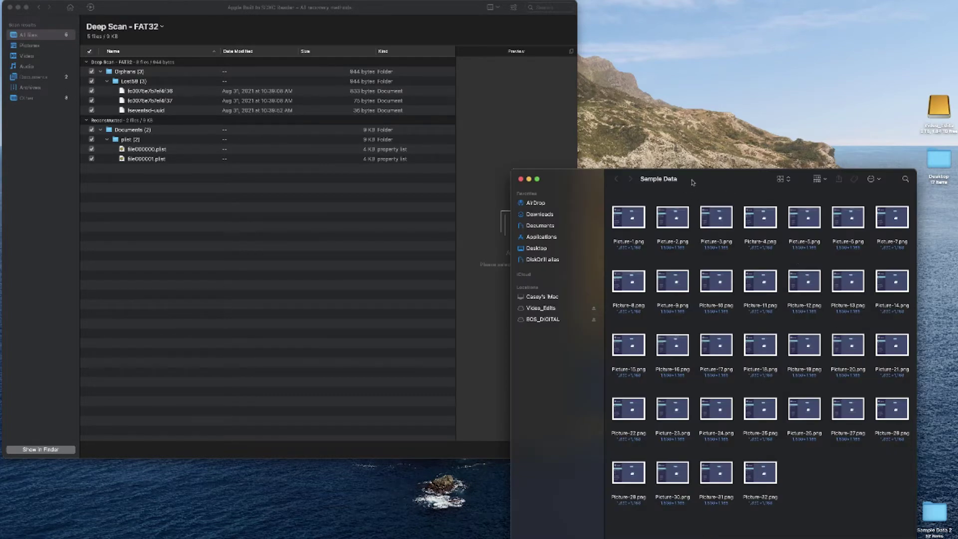
drag(900, 496, 768, 254)
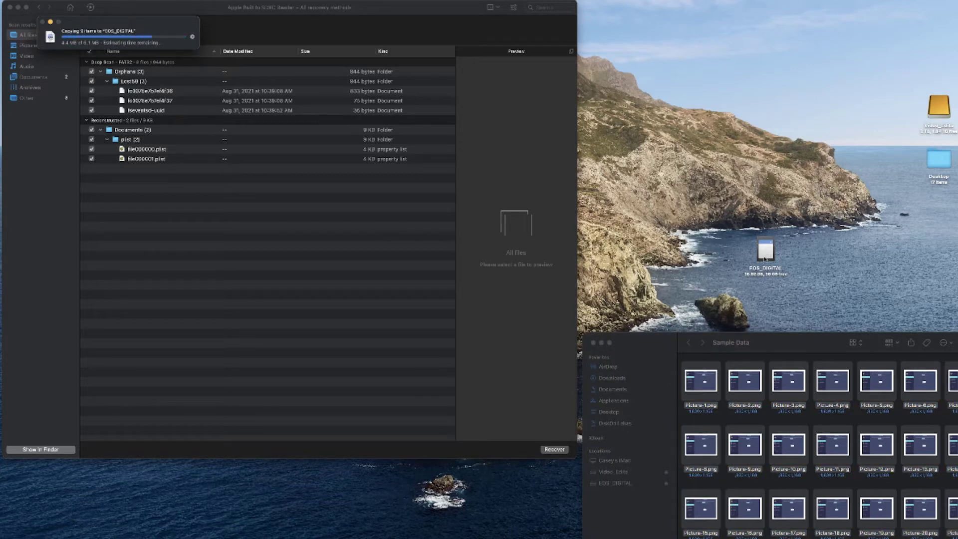
click(593, 343)
drag(830, 390, 938, 438)
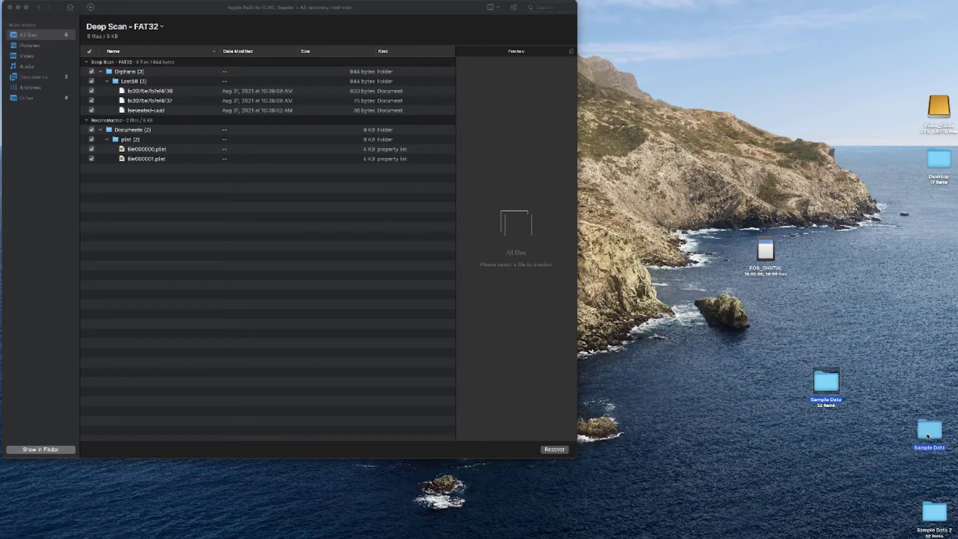
Open EOS_DIGITAL, select all 32 PNG pictures, and move them to the Trash
double_click(766, 248)
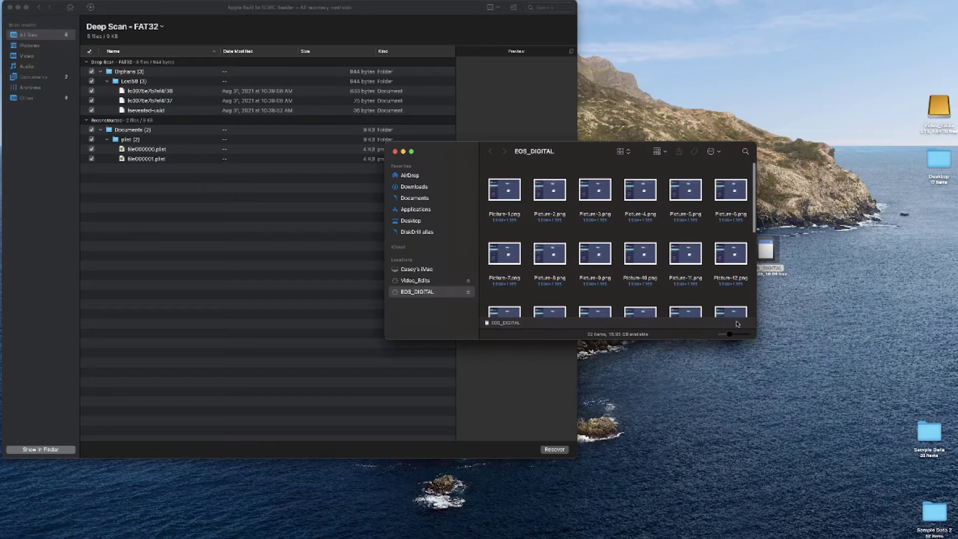
drag(751, 341, 907, 503)
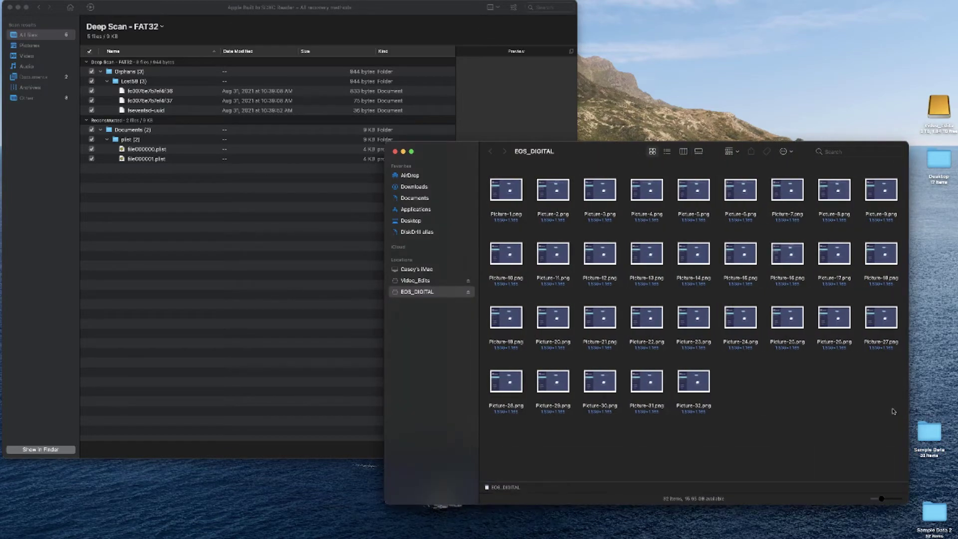
drag(893, 422, 489, 170)
click(773, 391)
drag(888, 405, 505, 192)
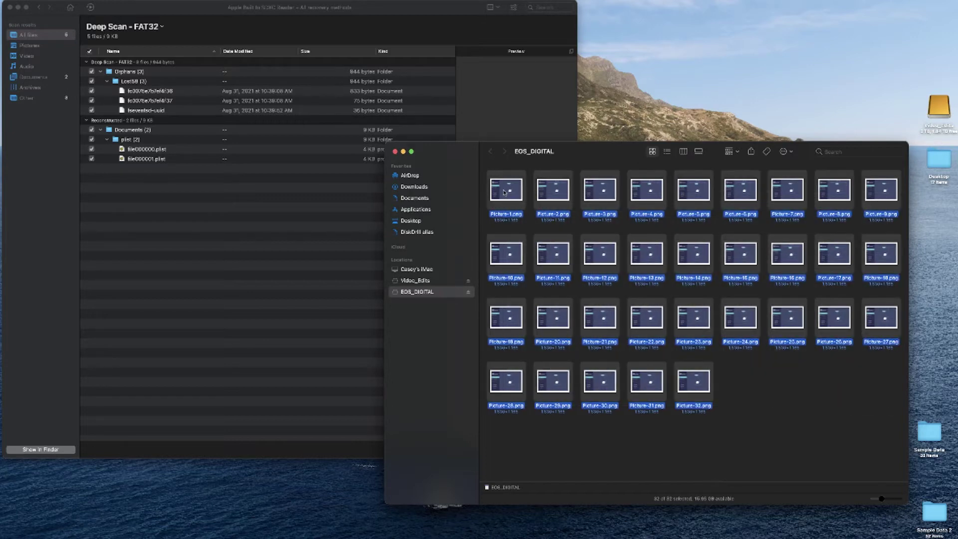
right_click(506, 191)
click(515, 227)
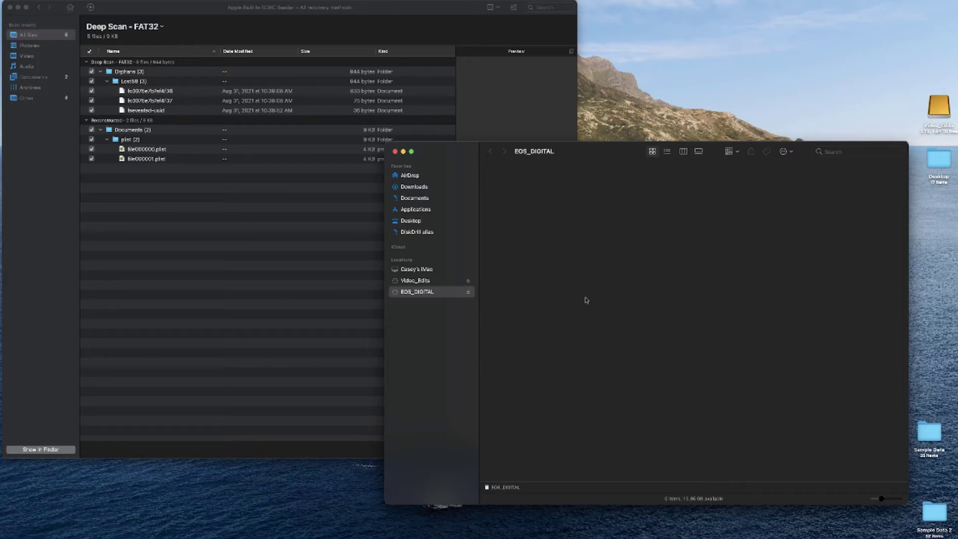
Permanently empty the Trash with Cmd+Shift+Delete and close the empty EOS_DIGITAL window
drag(583, 151, 652, 59)
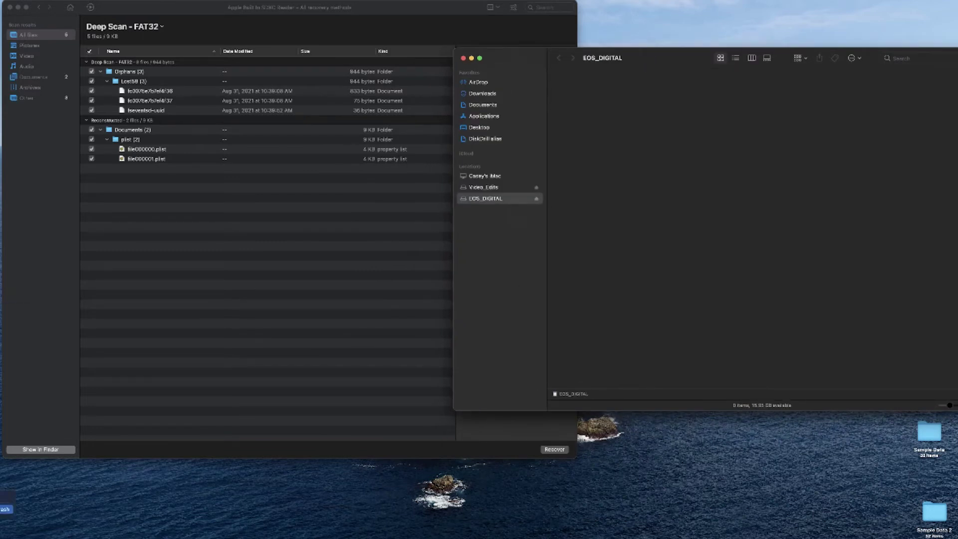
key(super+shift+BackSpace)
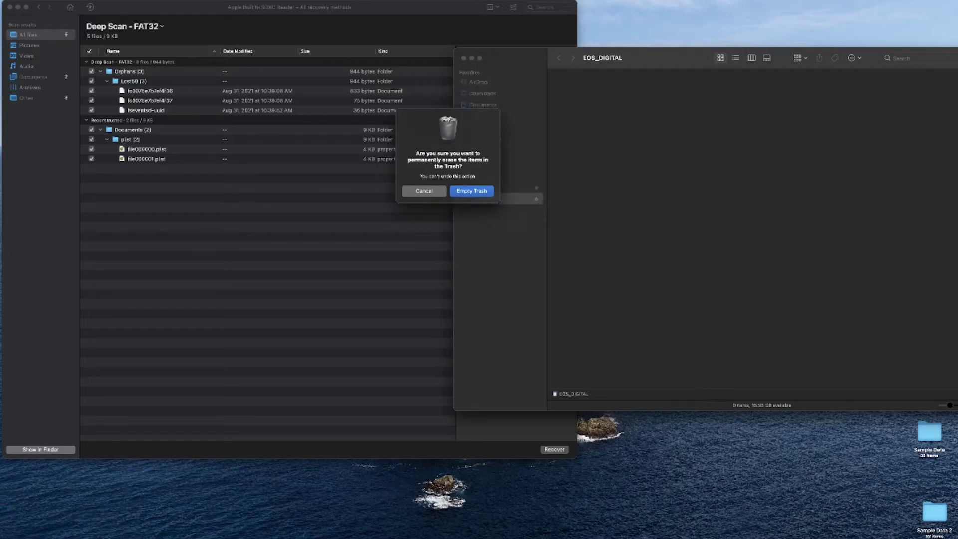
click(481, 191)
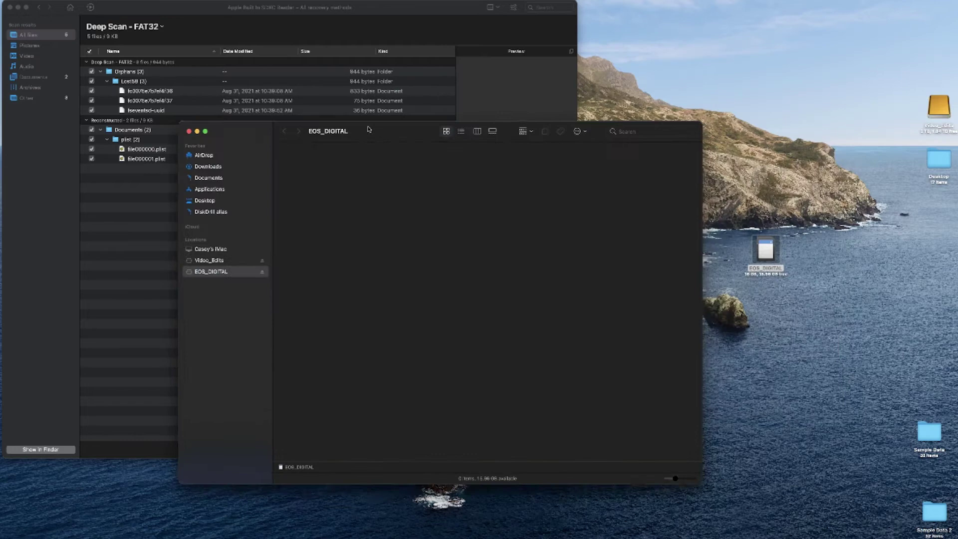
click(186, 127)
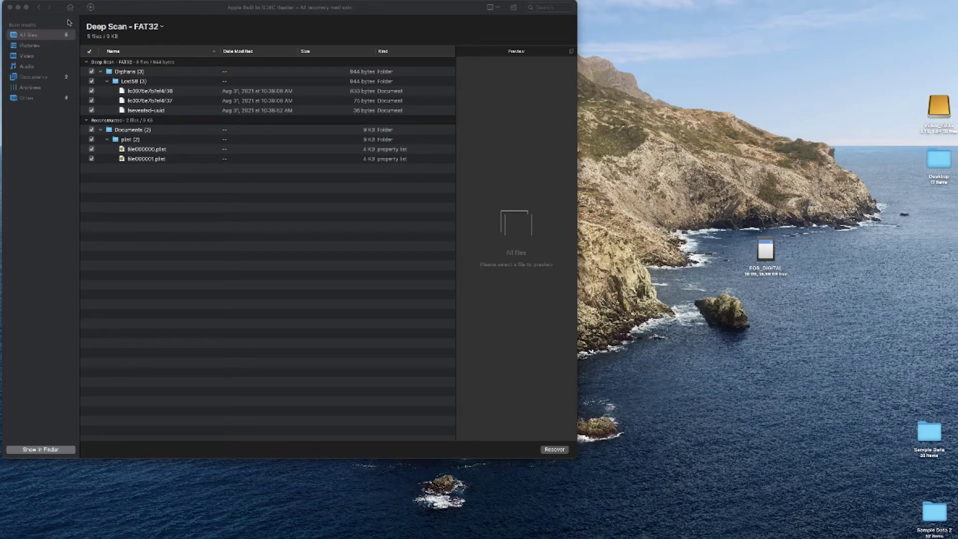
Rescan EOS_DIGITAL from the Home device list using Run all recovery methods
click(38, 7)
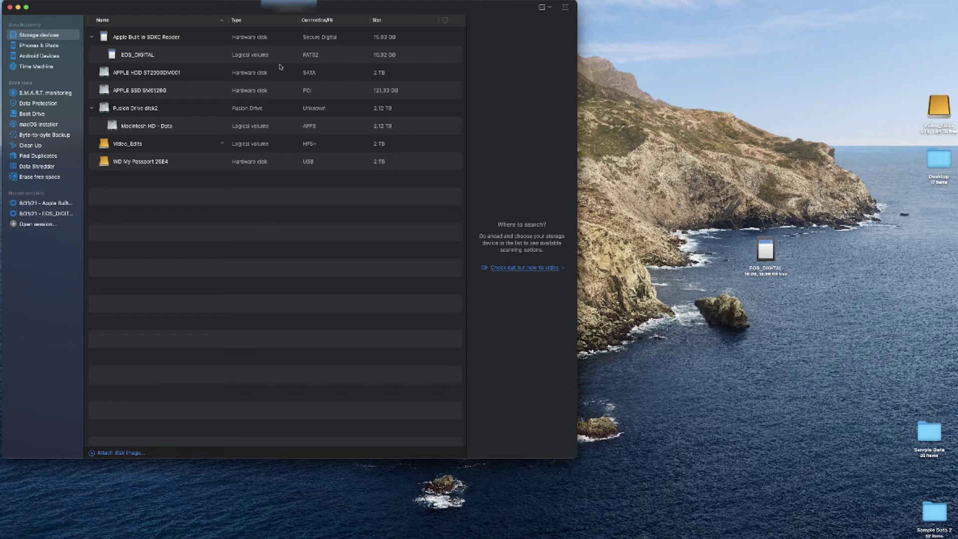
click(207, 57)
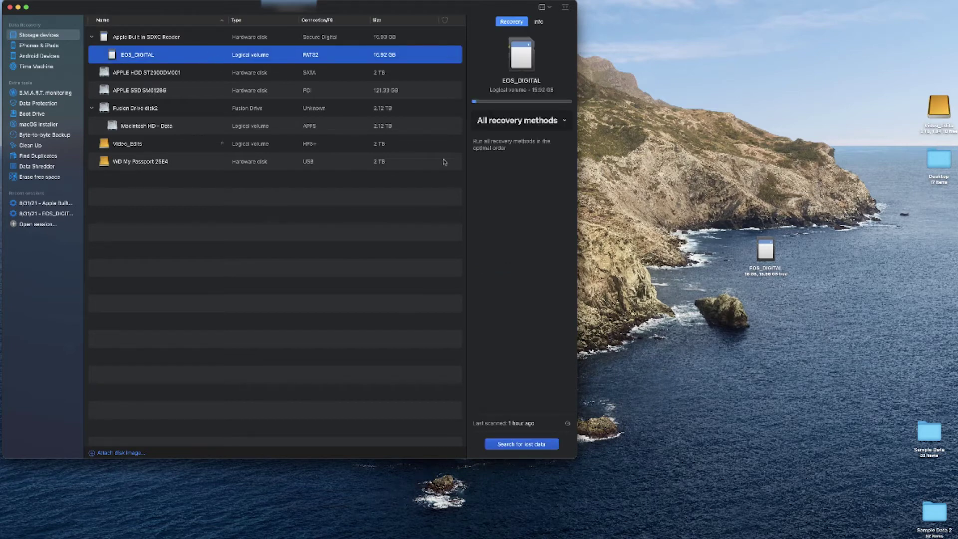
right_click(418, 59)
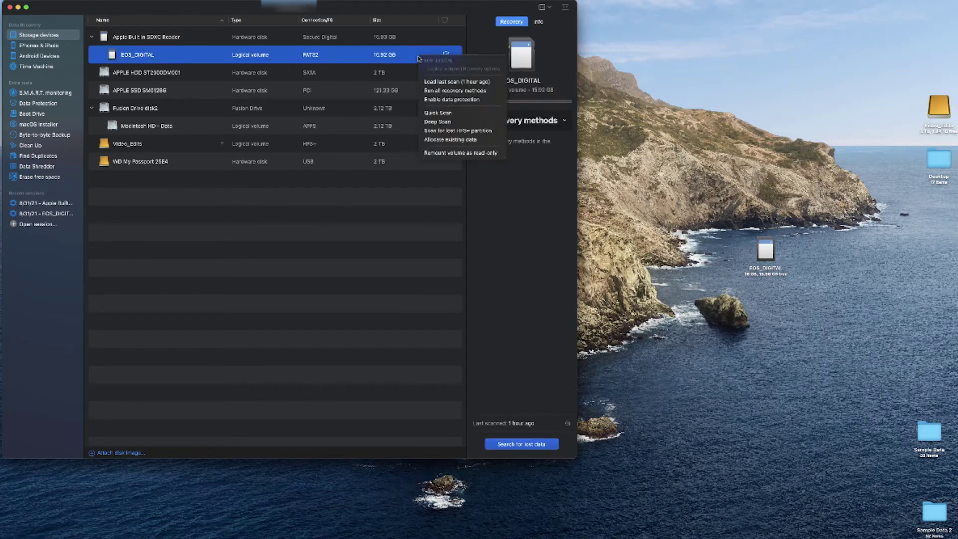
click(441, 91)
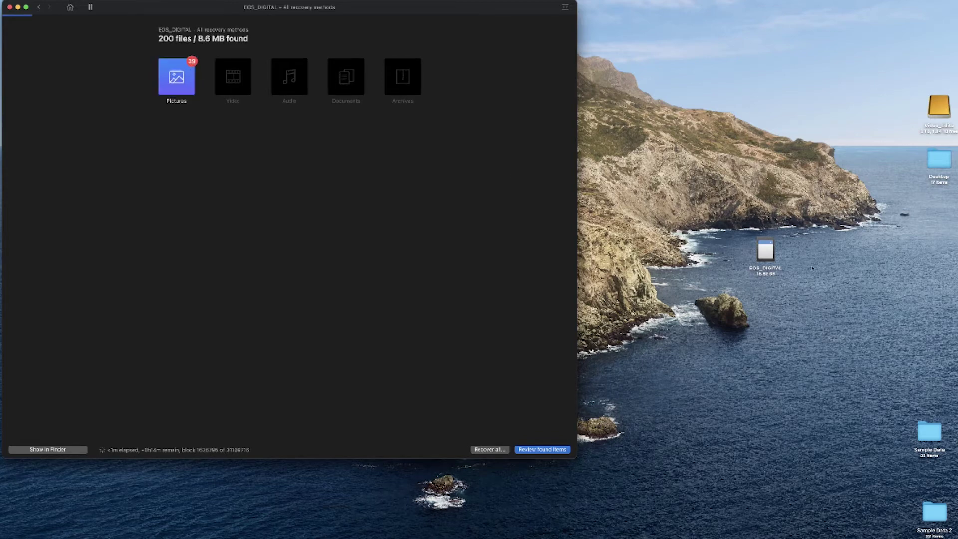
Confirm the card is empty, then preview found Picture-10, 1, 13, 2 and 25
double_click(765, 252)
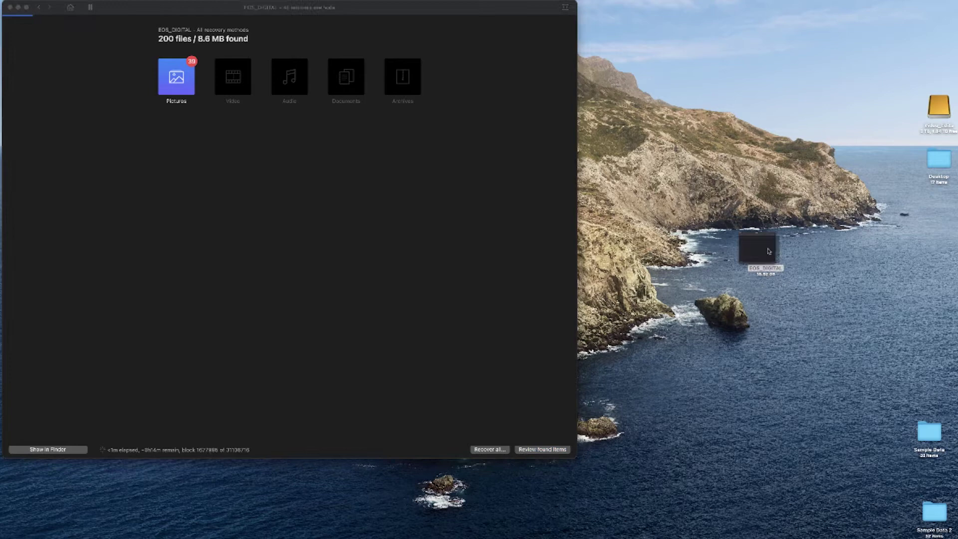
drag(532, 92, 829, 91)
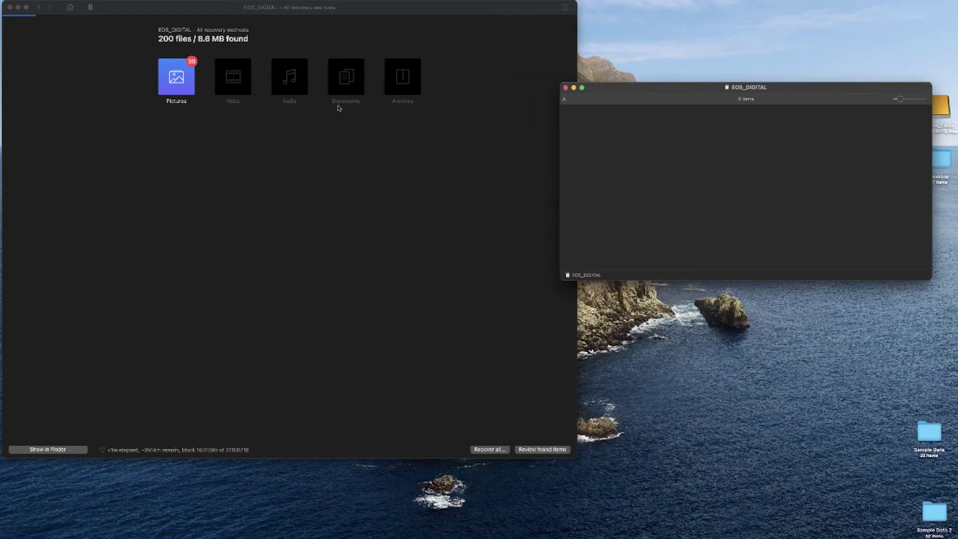
click(177, 83)
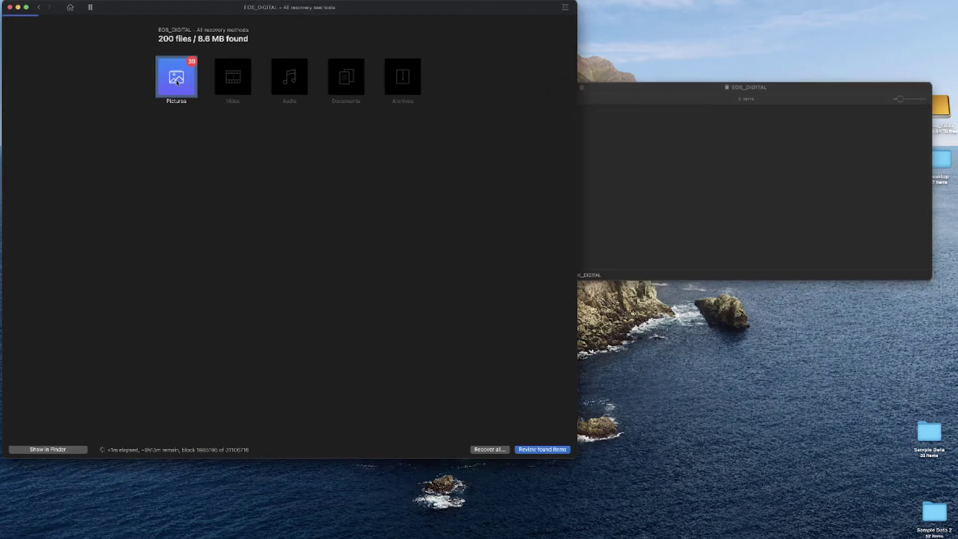
key(space)
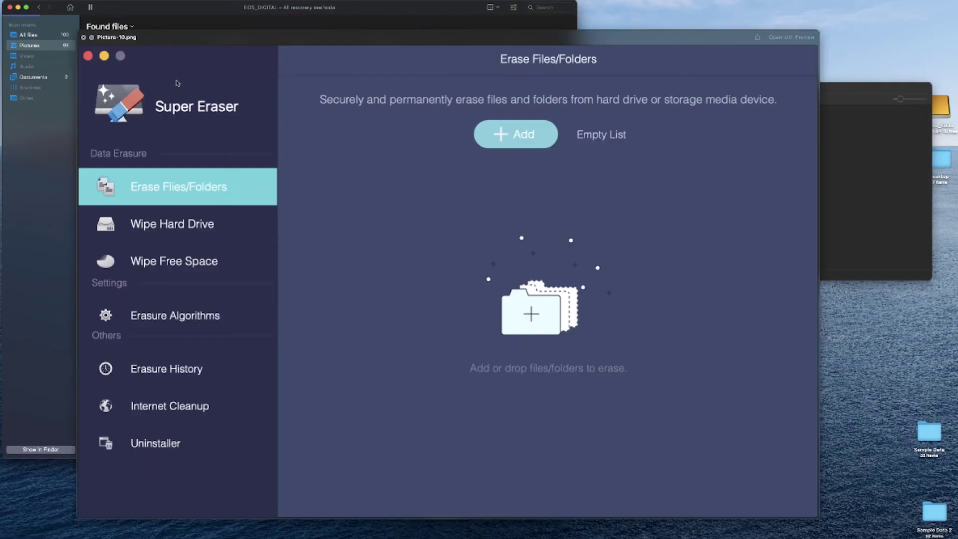
click(83, 37)
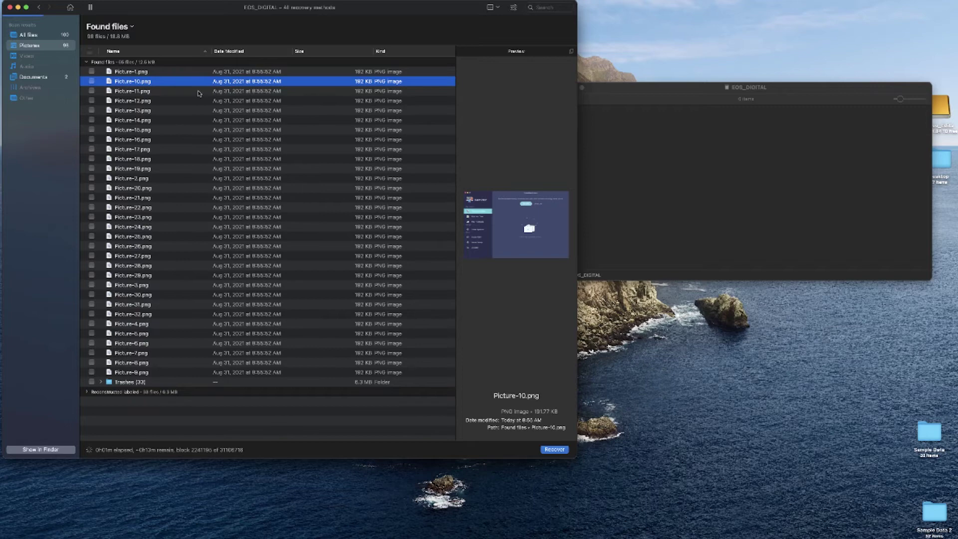
click(149, 72)
click(150, 110)
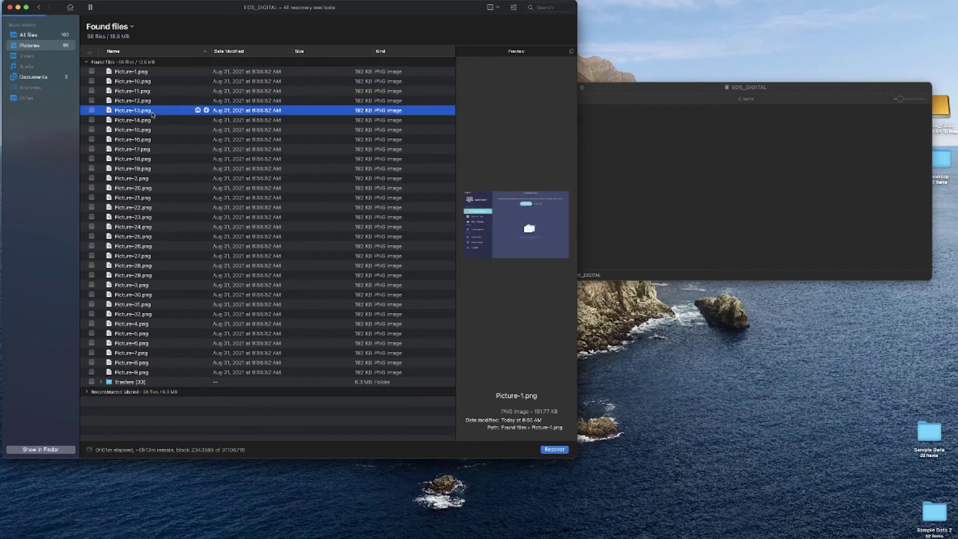
click(150, 180)
click(147, 237)
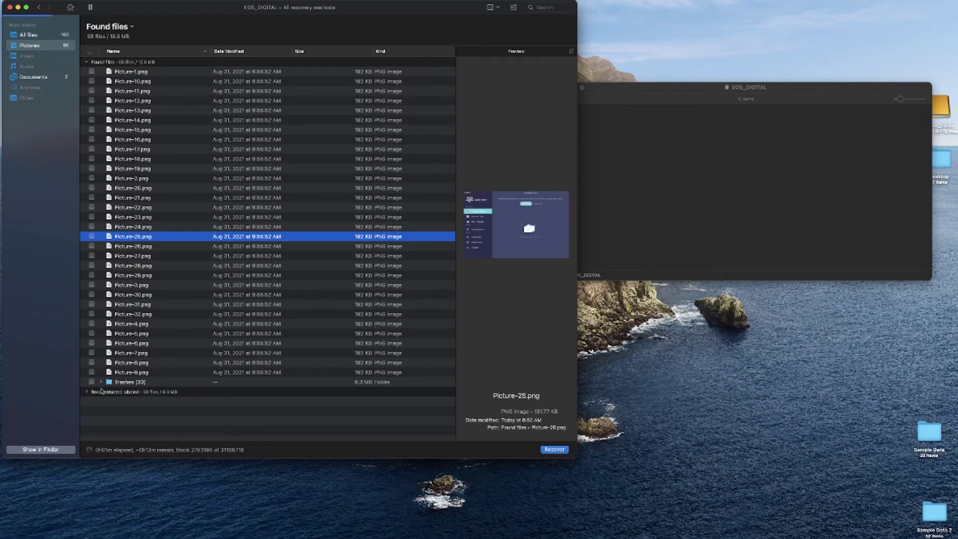
Expand Trashes (33) and its 601 subfolder to list the deleted pictures
click(101, 382)
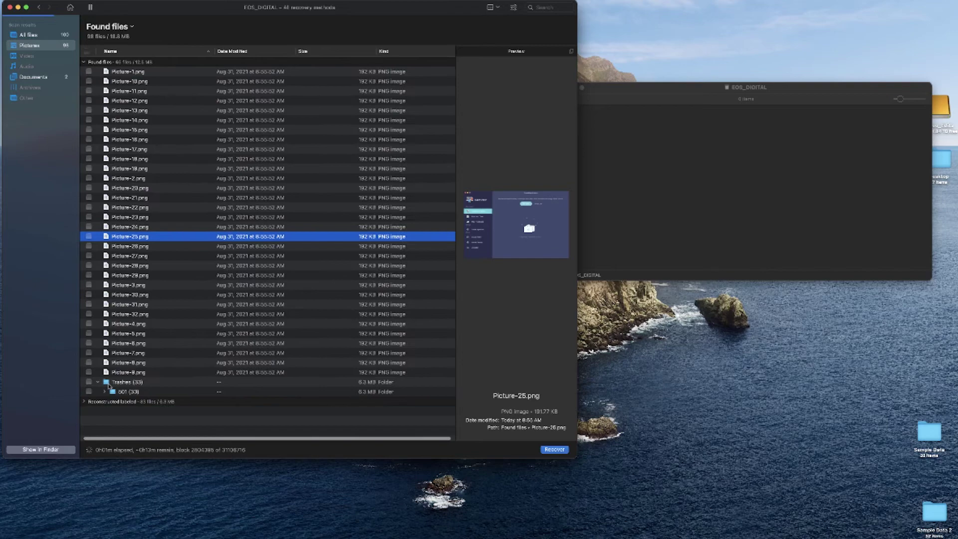
click(104, 392)
scroll(177, 355, down, 4)
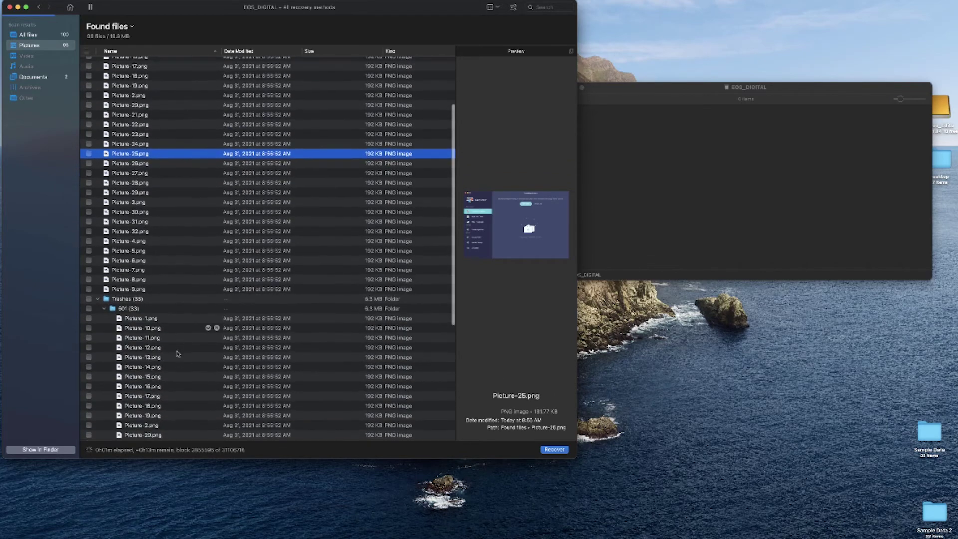
scroll(178, 353, down, 6)
click(711, 194)
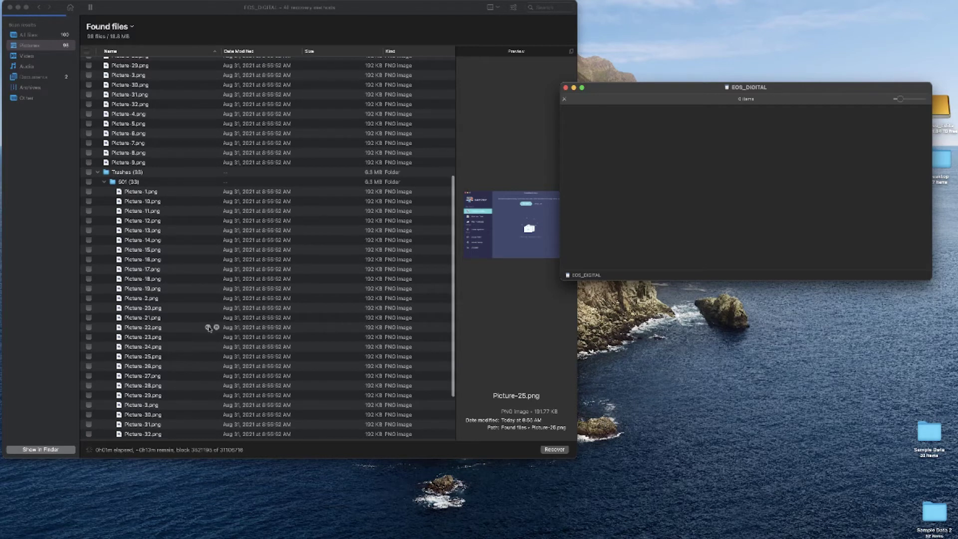
Preview recovered Picture-17, 9, 31 and 25, then select the EOS_DIGITAL card
click(209, 328)
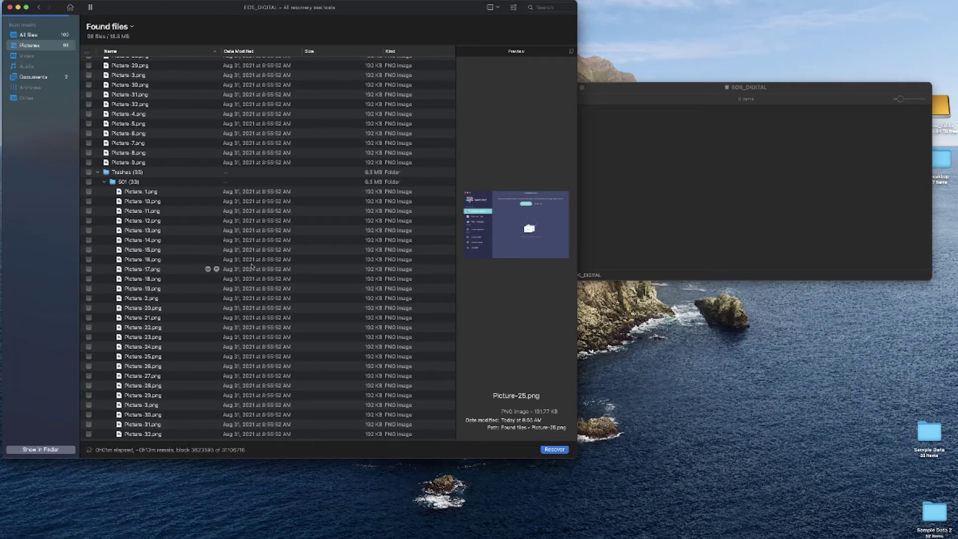
click(216, 268)
click(227, 162)
scroll(227, 162, up, 3)
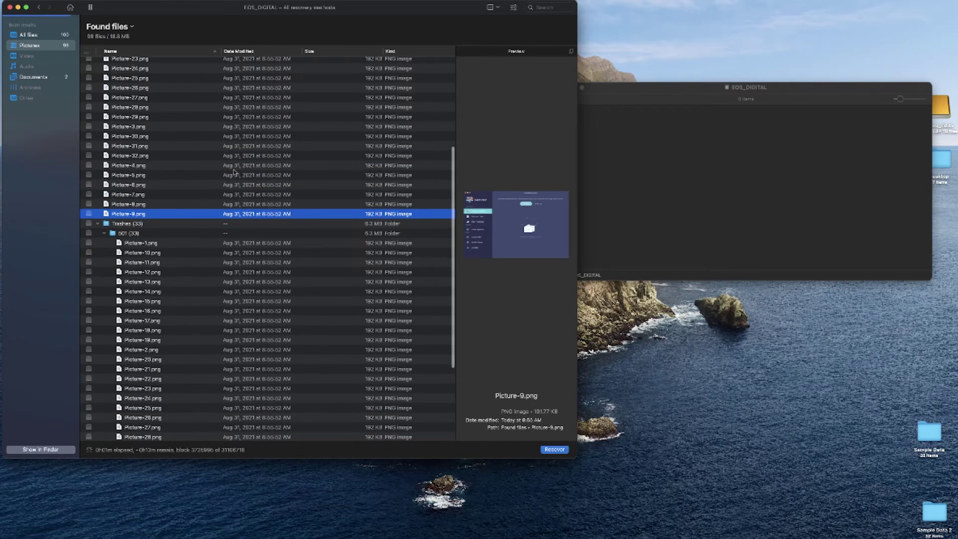
click(227, 149)
scroll(228, 152, up, 3)
click(240, 136)
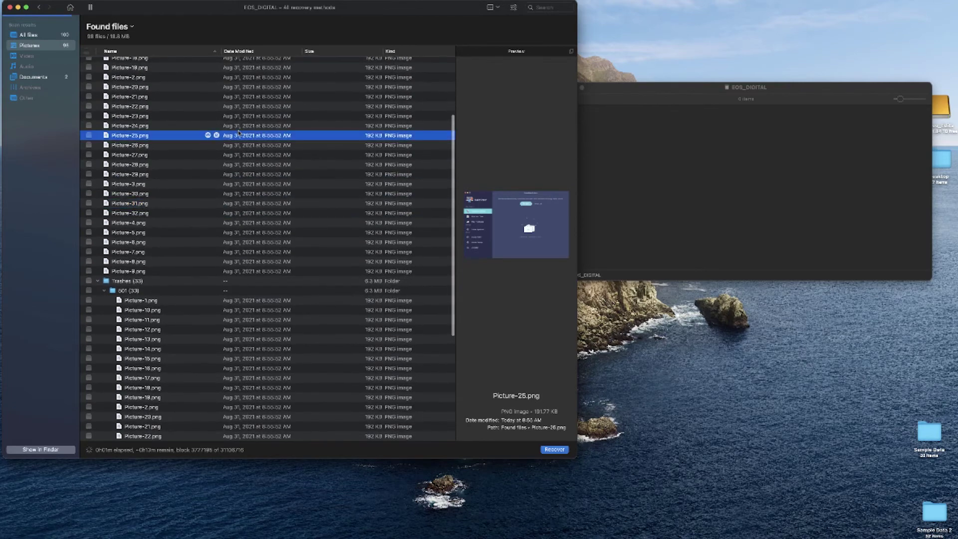
scroll(335, 175, up, 5)
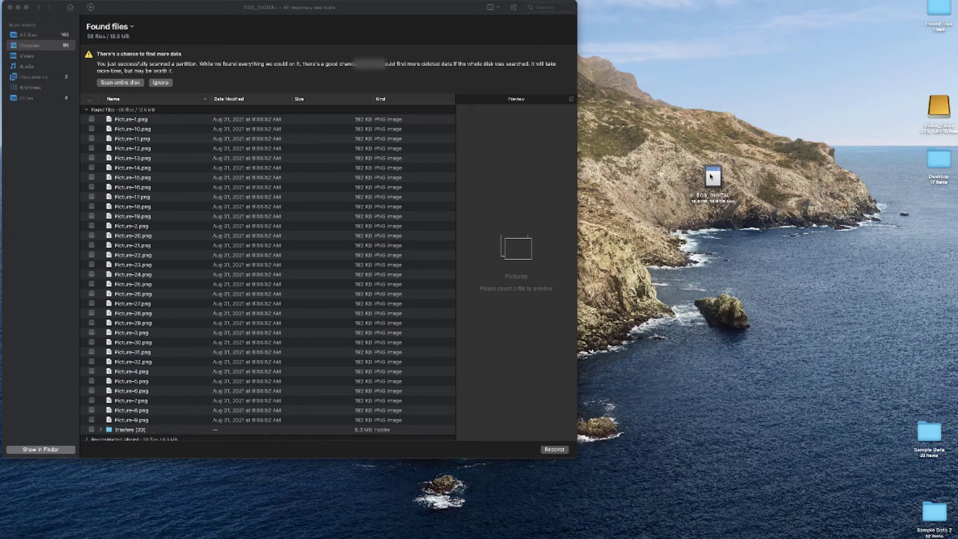
click(712, 177)
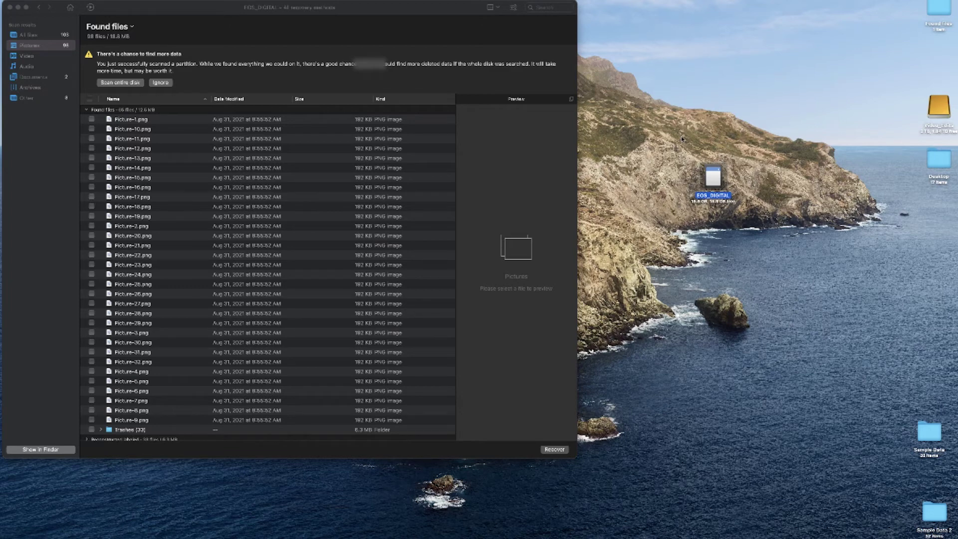
Launch Disk Utility.app from Finder's Go > Utilities folder
click(39, 7)
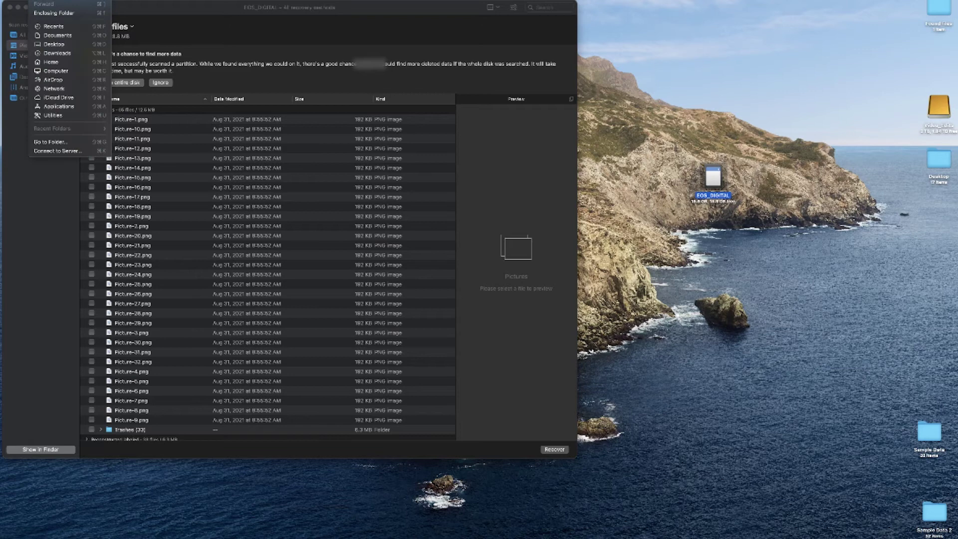
click(40, 117)
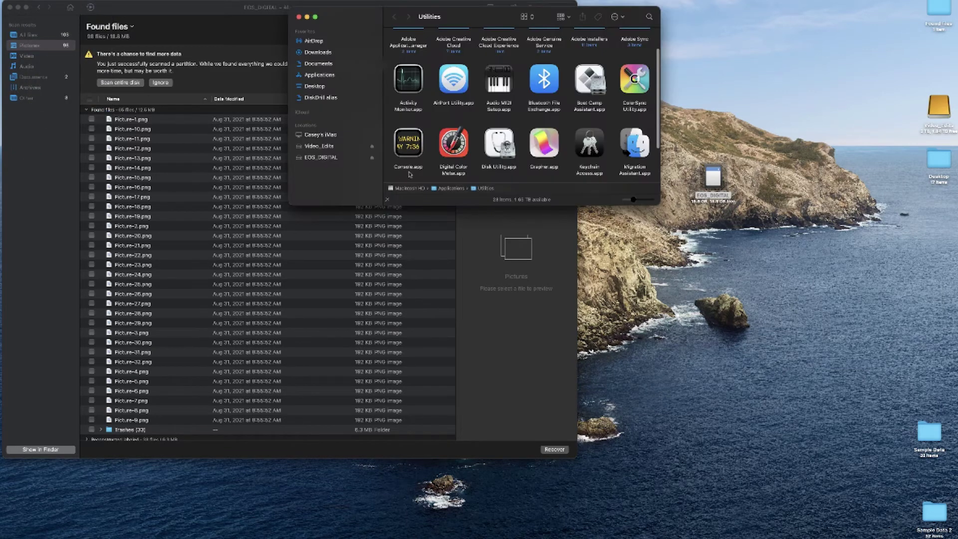
click(496, 145)
double_click(496, 146)
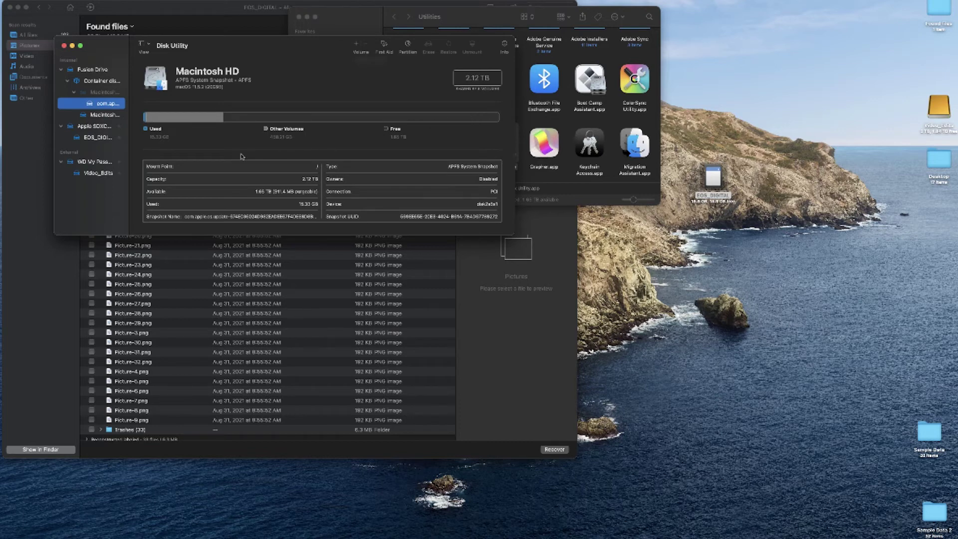
Select the EOS_DIGITAL volume and open its Erase dialog
click(94, 139)
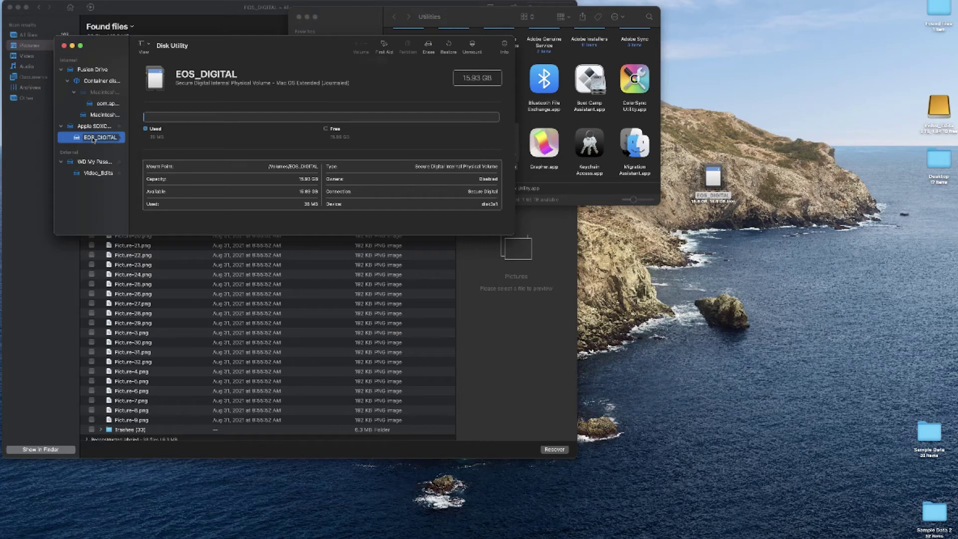
click(429, 46)
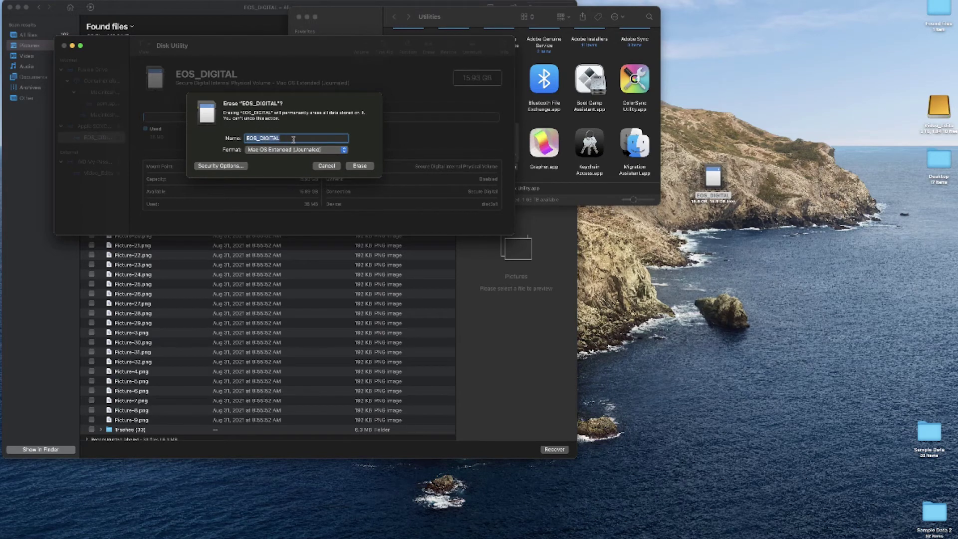
Open Security Options in the EOS_DIGITAL erase sheet, showing the Fastest level
click(215, 166)
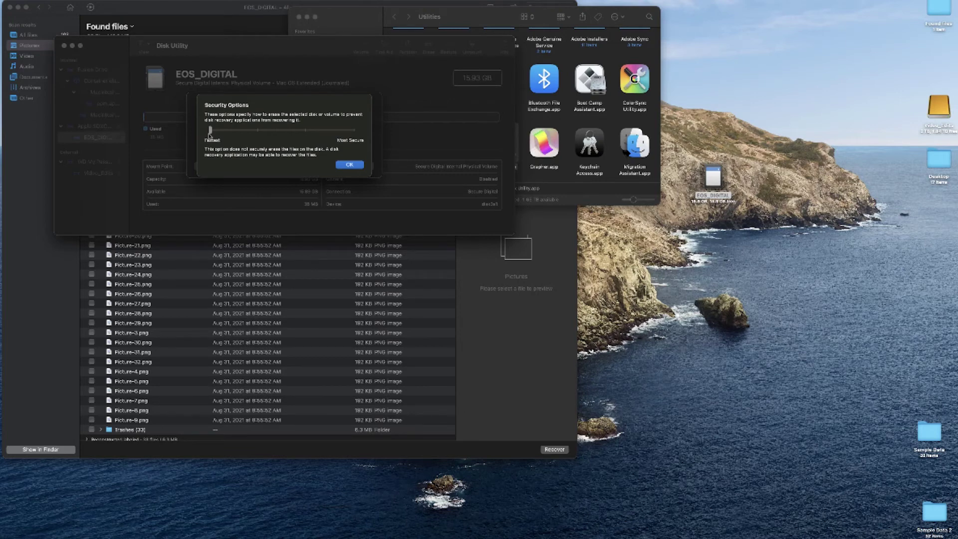
Try the 3-pass and 7-pass stops, then leave the Security Options slider on 2-pass erase
click(259, 131)
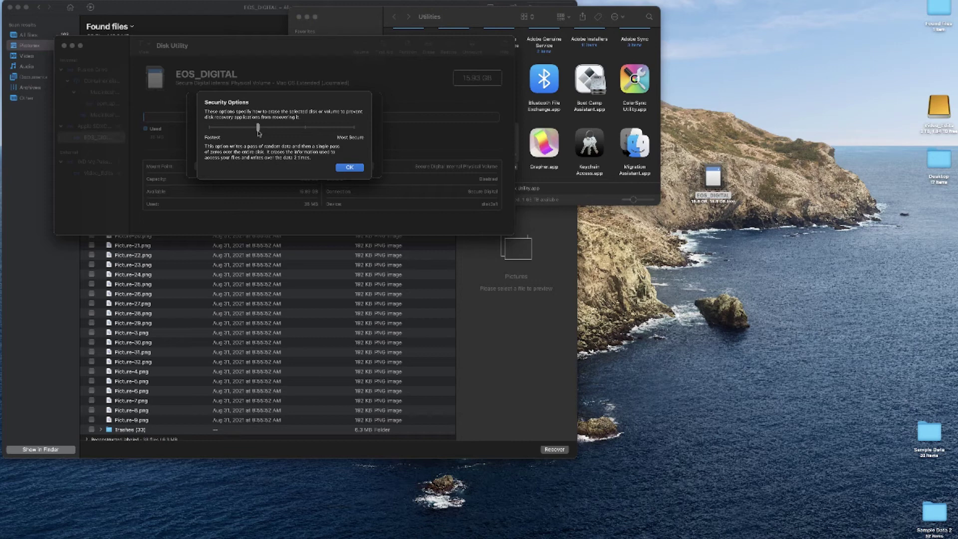
drag(259, 132, 307, 130)
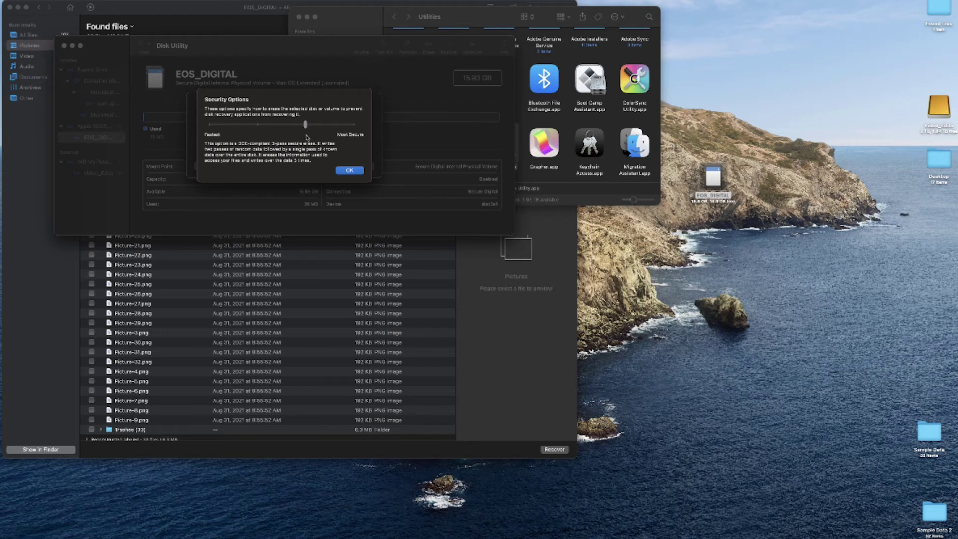
click(355, 127)
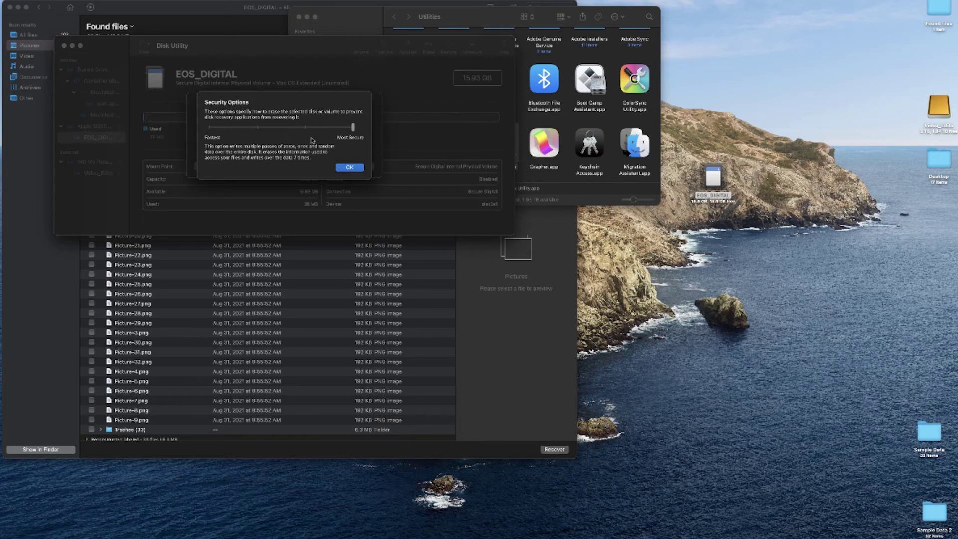
click(258, 128)
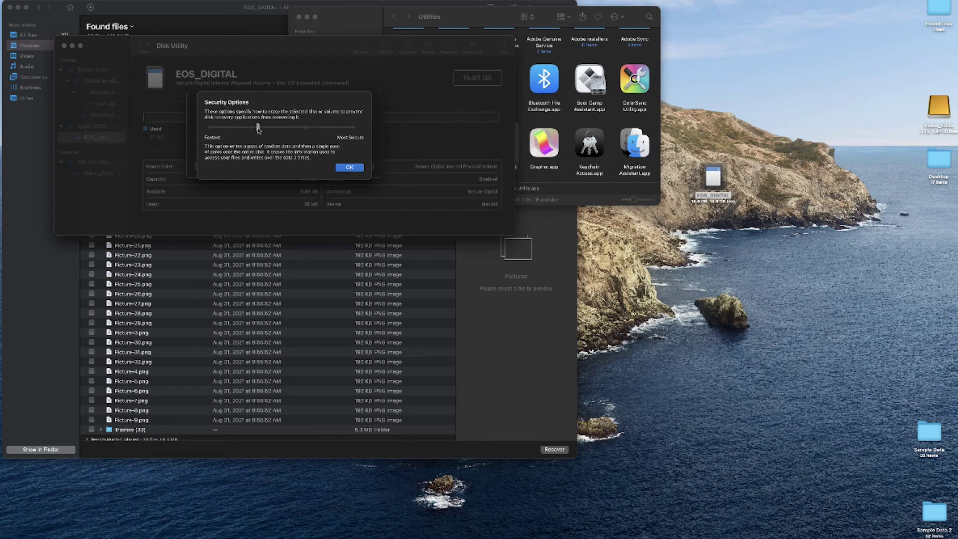
click(305, 127)
click(352, 126)
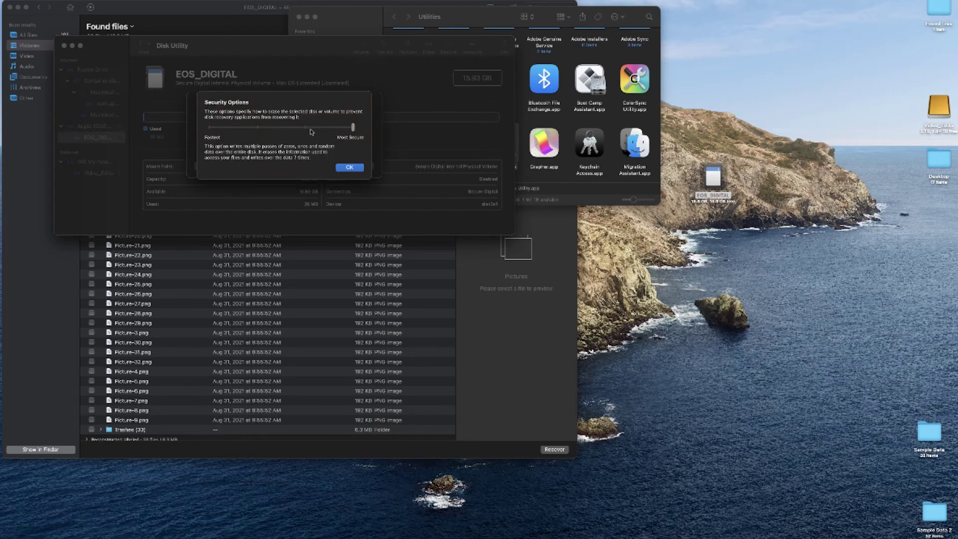
click(258, 128)
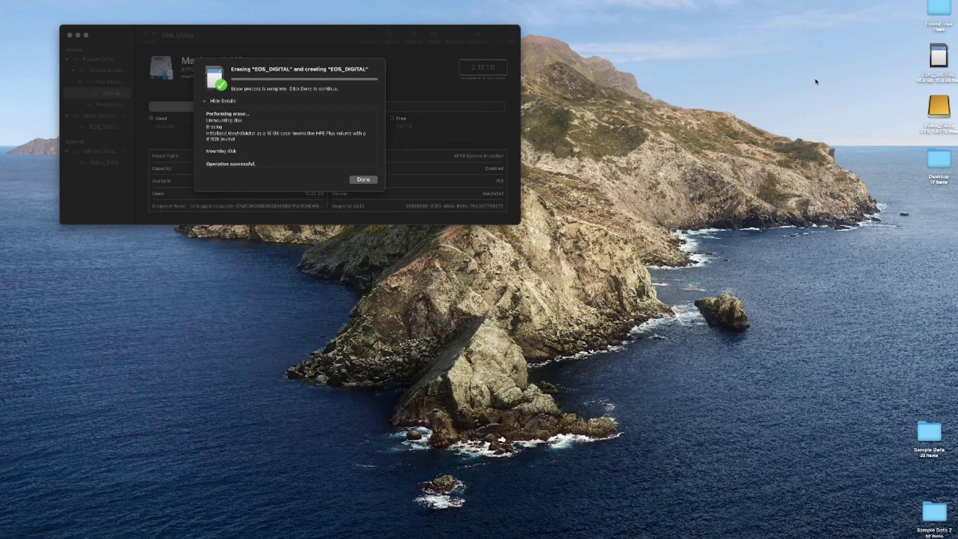
Move the EOS_DIGITAL card icon to the middle of the desktop
drag(941, 63, 716, 183)
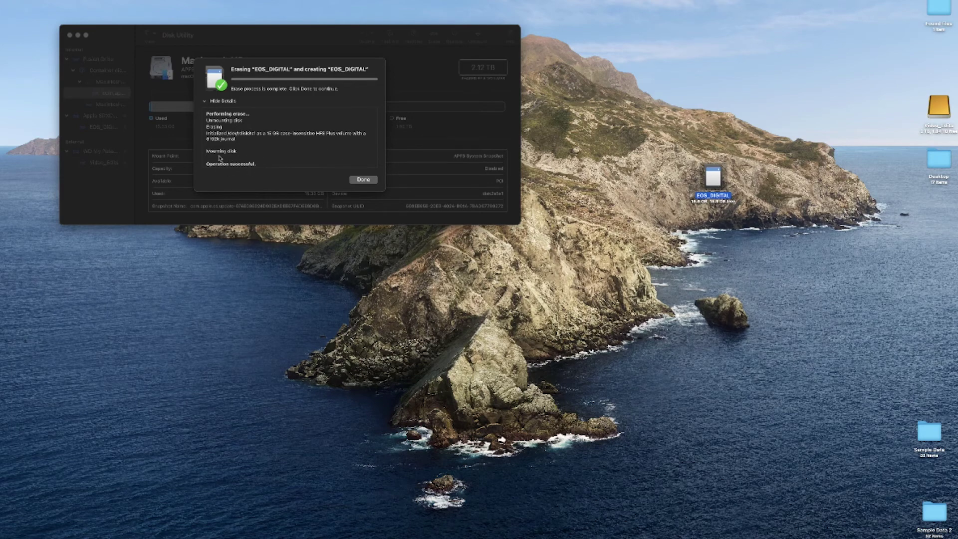
scroll(257, 149, up, 3)
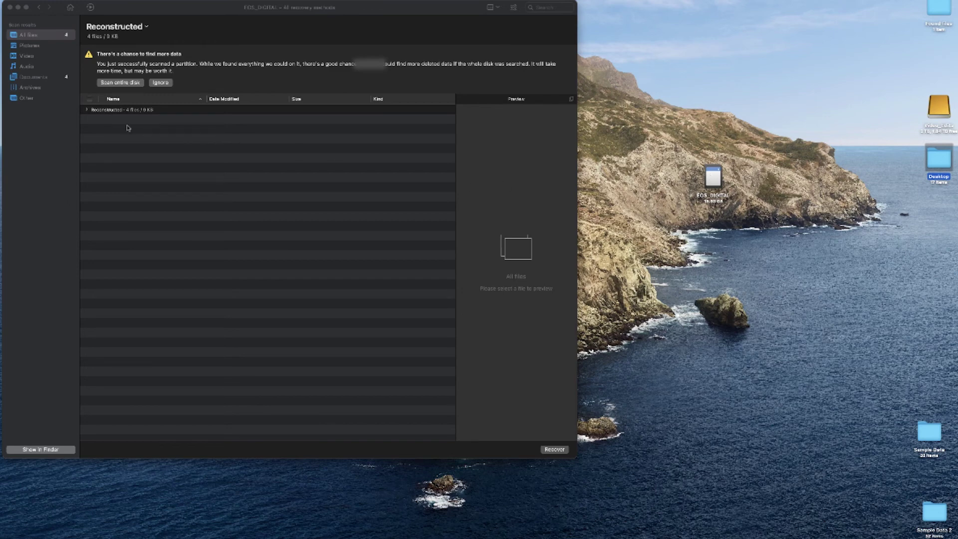
Expand Reconstructed, Documents, plist and xls, showing two .als and two 4 KB plist files, no photos
click(85, 111)
click(86, 110)
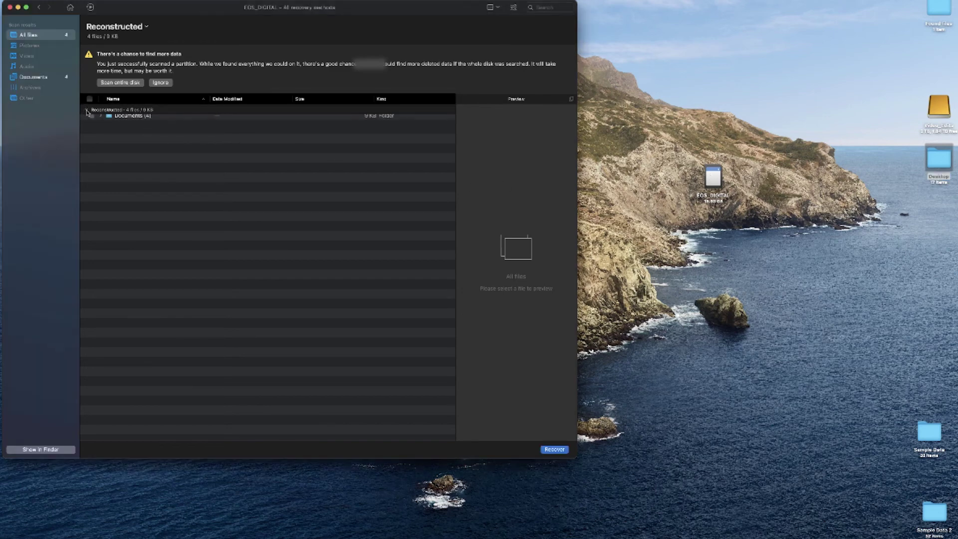
click(100, 119)
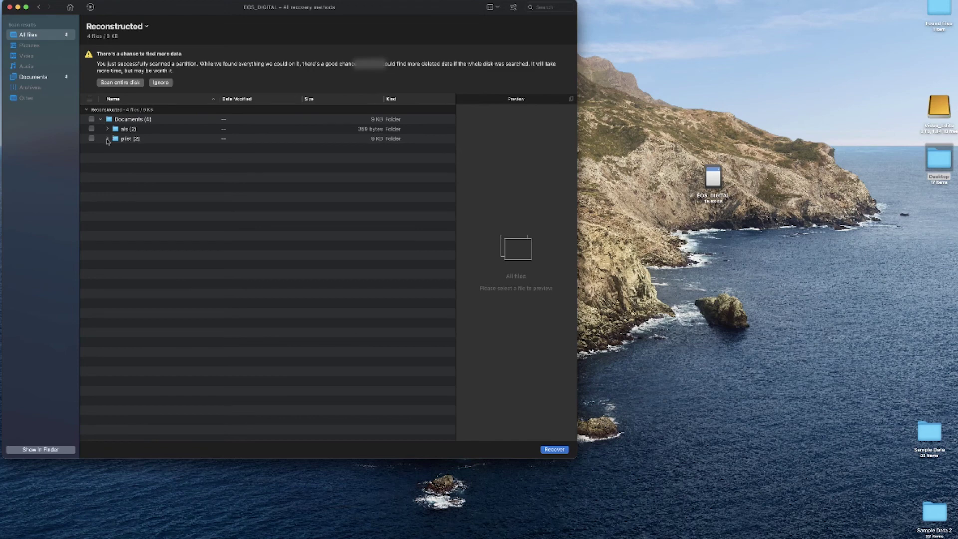
click(107, 139)
click(107, 129)
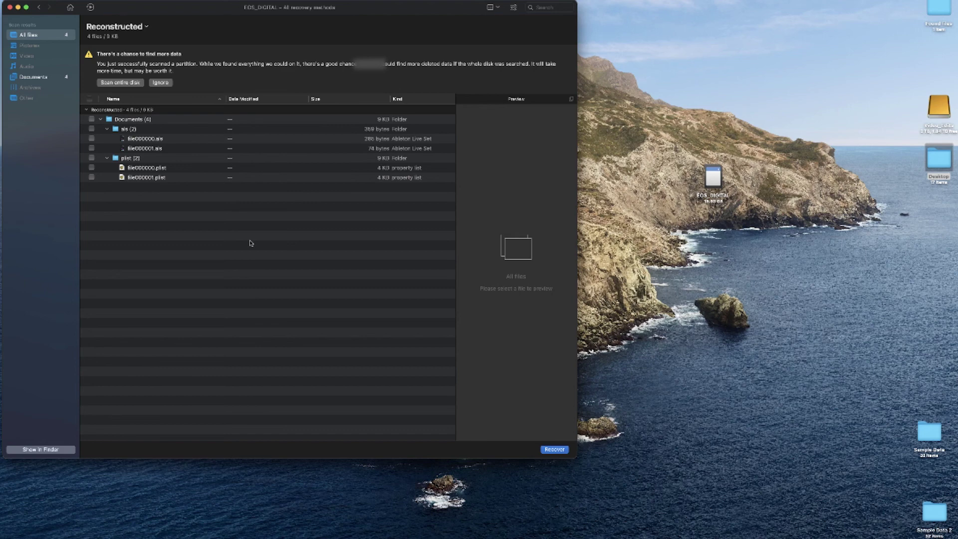
click(713, 164)
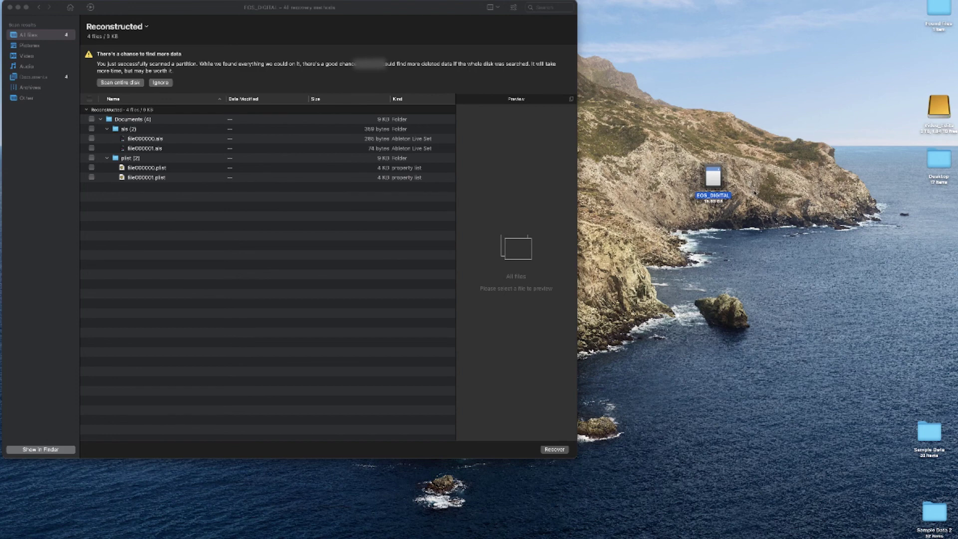
click(755, 193)
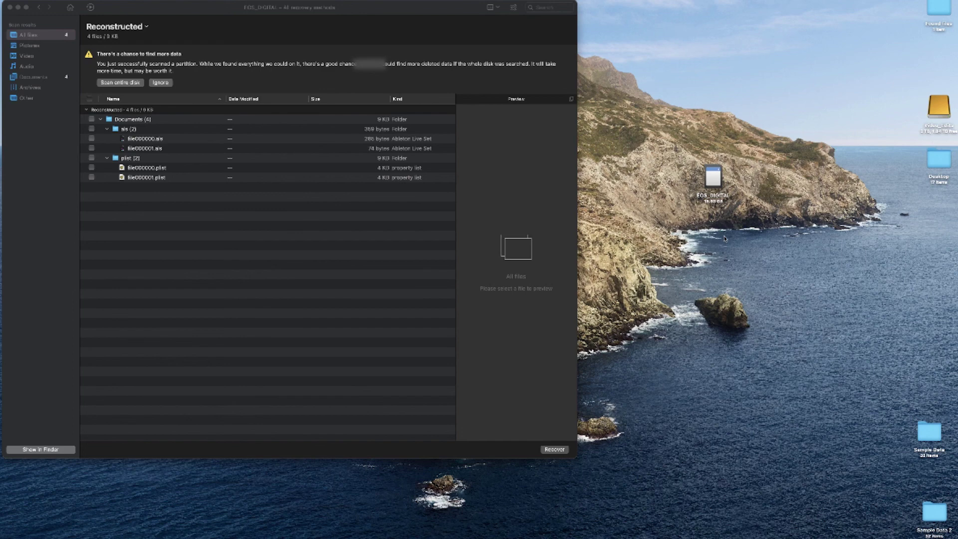